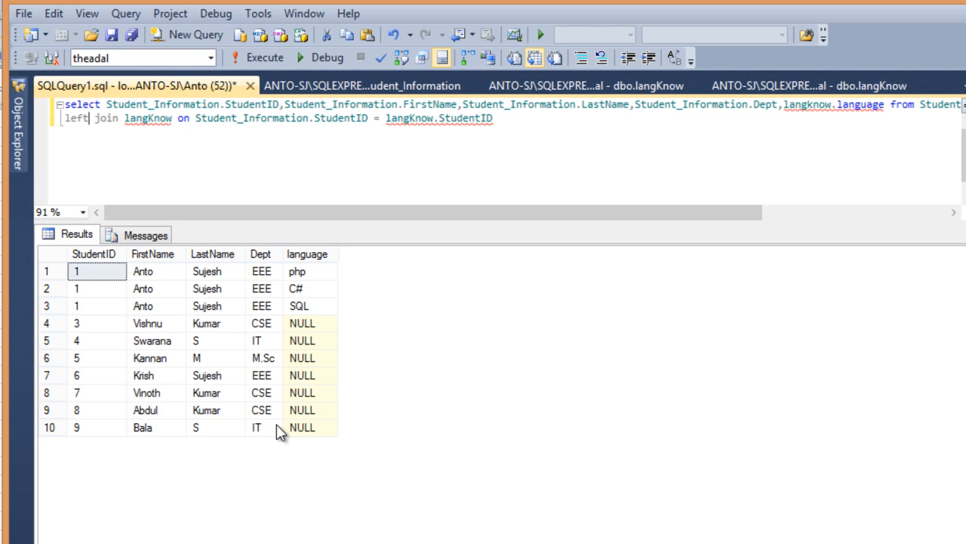
left_click_drag(302, 428, 120, 330)
left_click(59, 261)
left_click(151, 308)
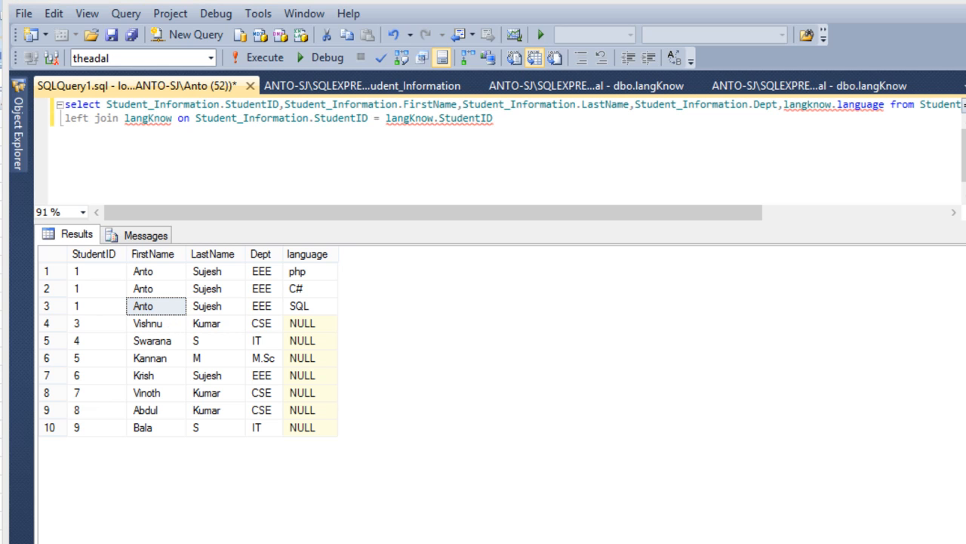
left_click_drag(530, 134, 63, 104)
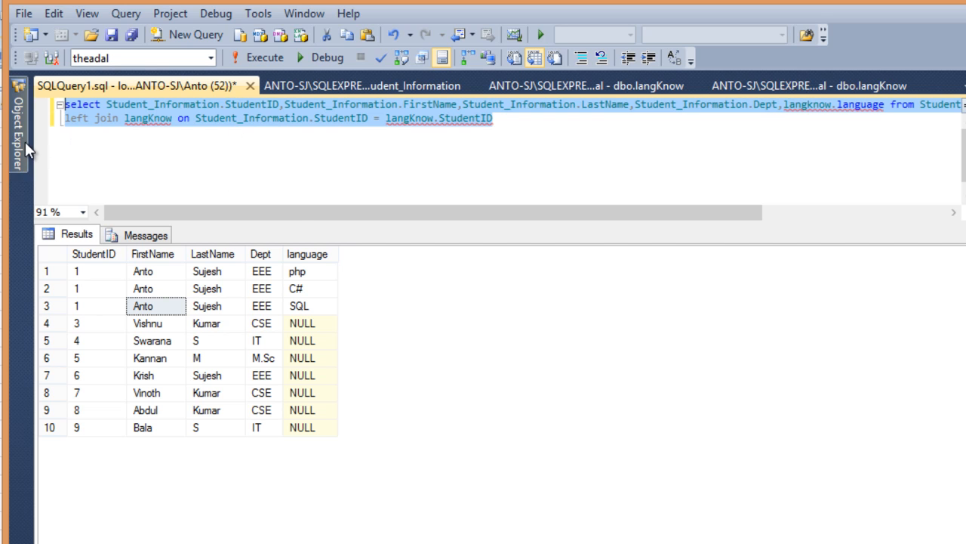
Start a new view in the theadal database and dismiss the table picker without adding any table.
mouse_move(25, 141)
left_click(277, 85)
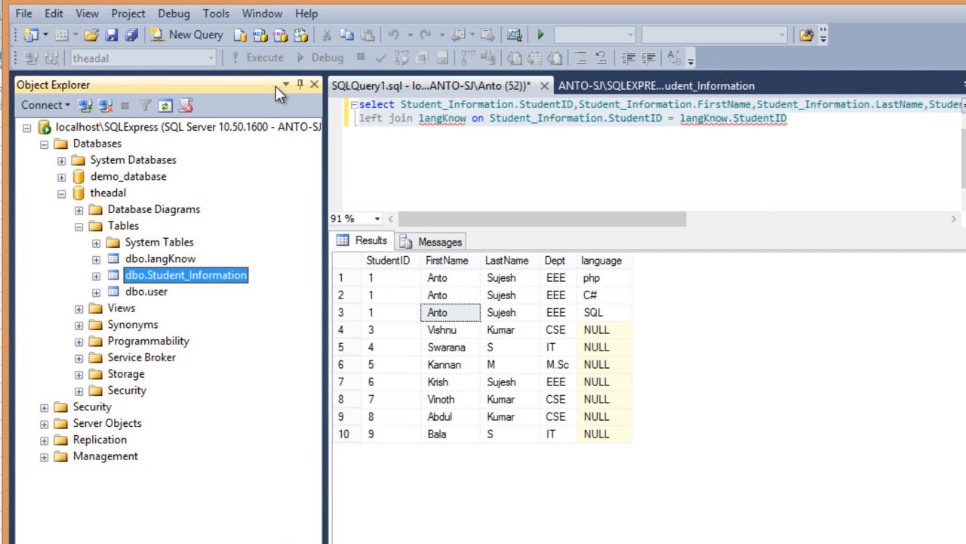
left_click(79, 226)
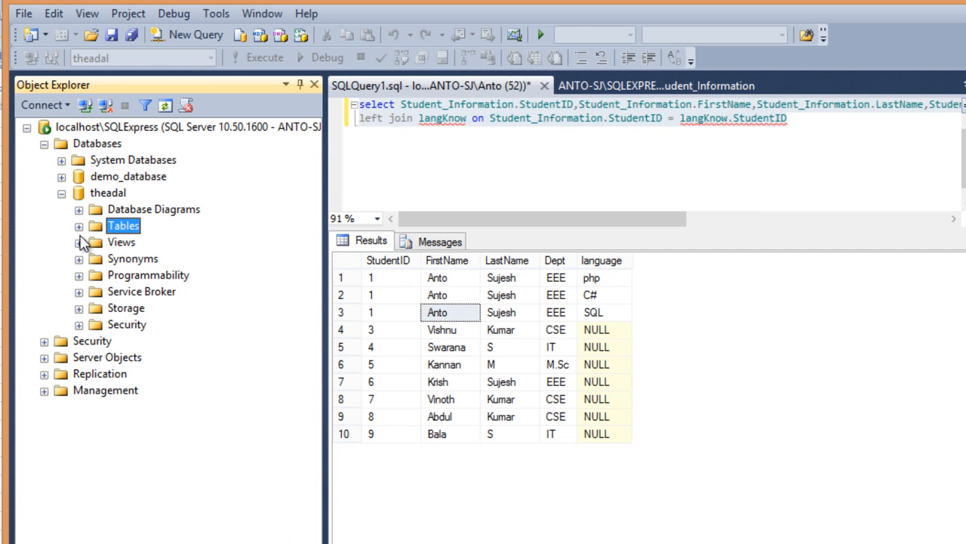
left_click(80, 243)
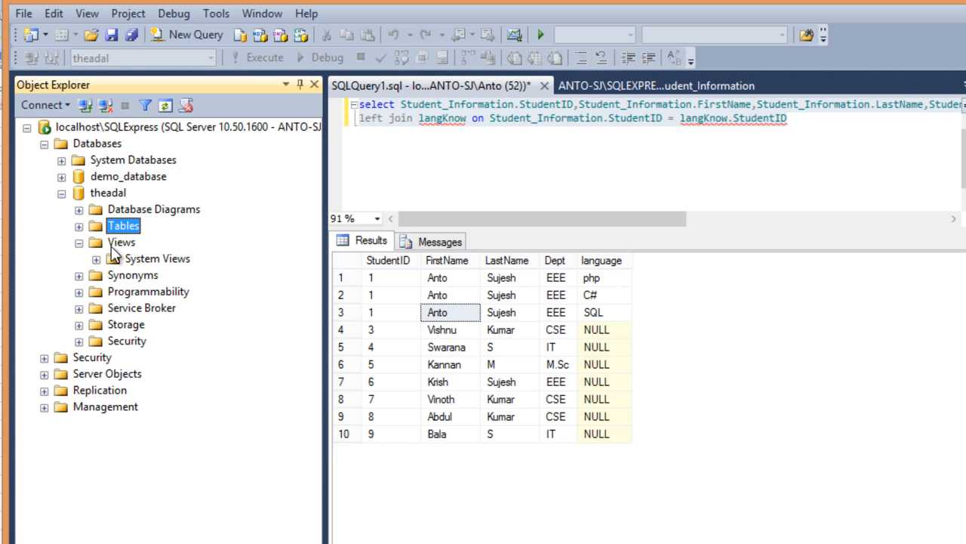
right_click(112, 247)
left_click(151, 258)
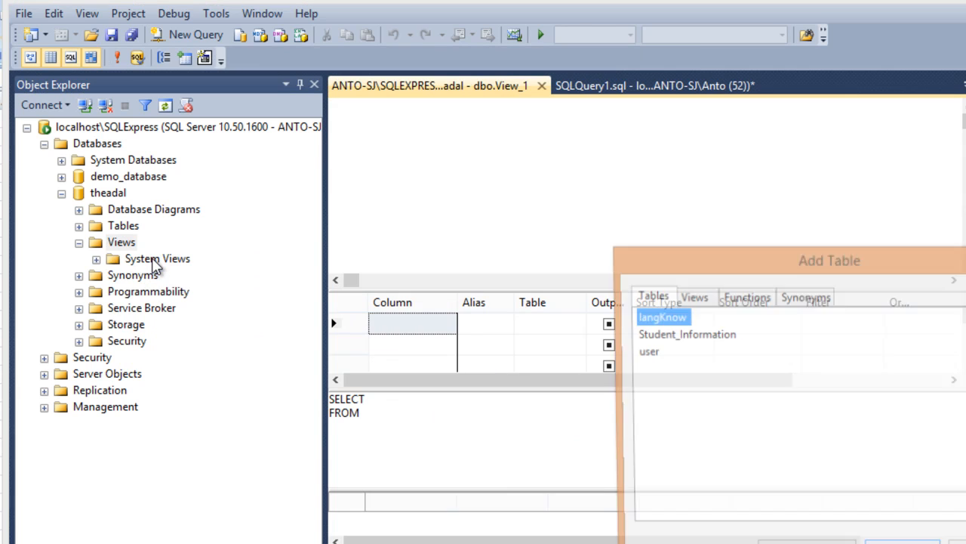
left_click_drag(658, 270, 295, 182)
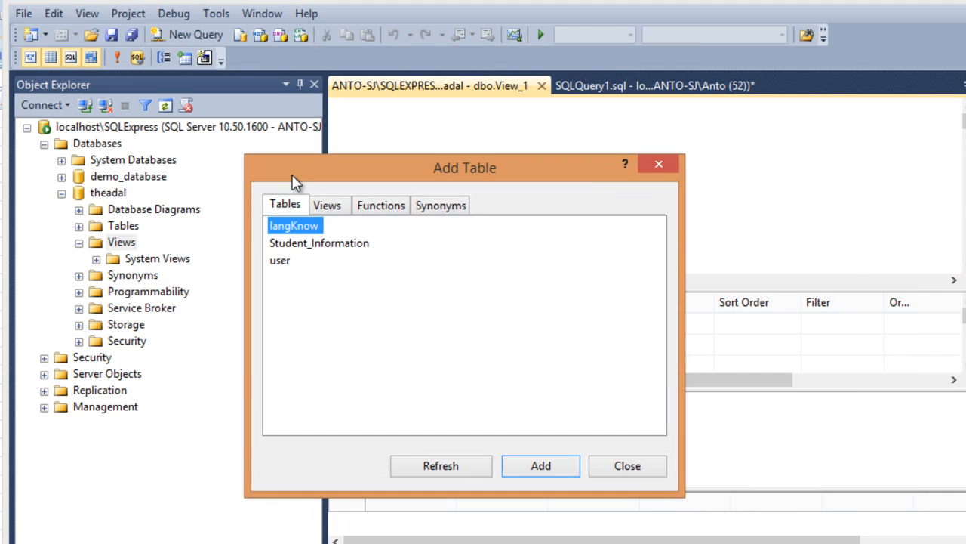
left_click(625, 468)
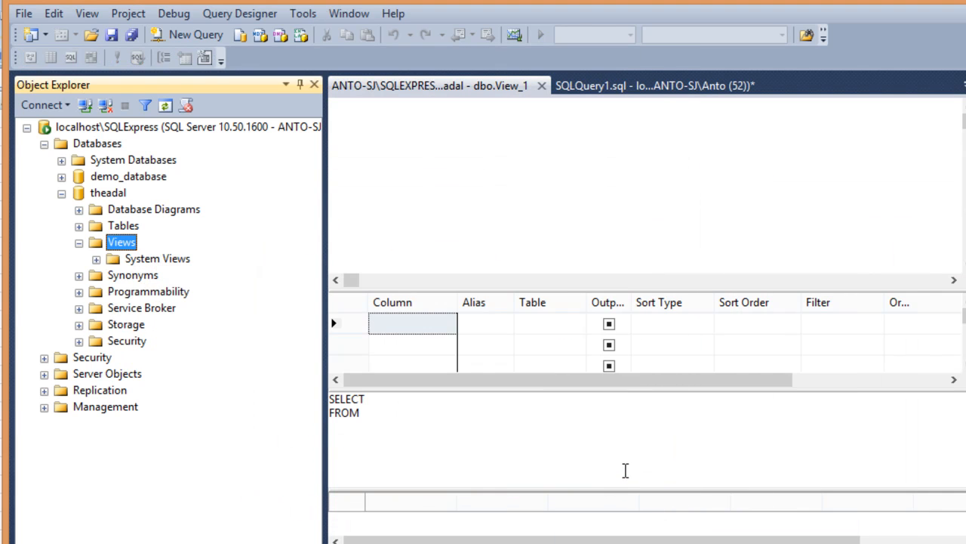
Copy the whole left join query from SQLQuery1.sql and replace the new view's default SELECT/FROM text with it.
left_click(652, 86)
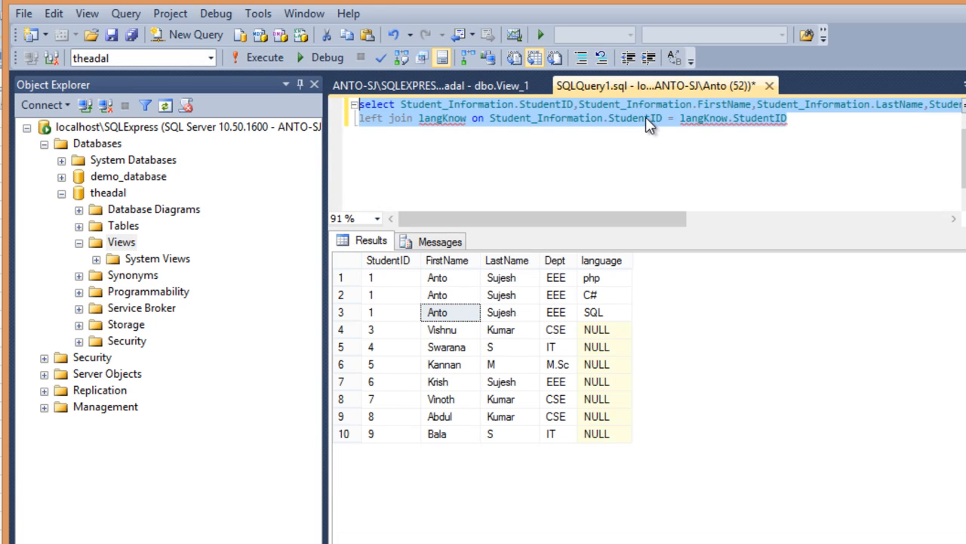
left_click(802, 121)
left_click_drag(819, 120, 293, 106)
left_click(444, 83)
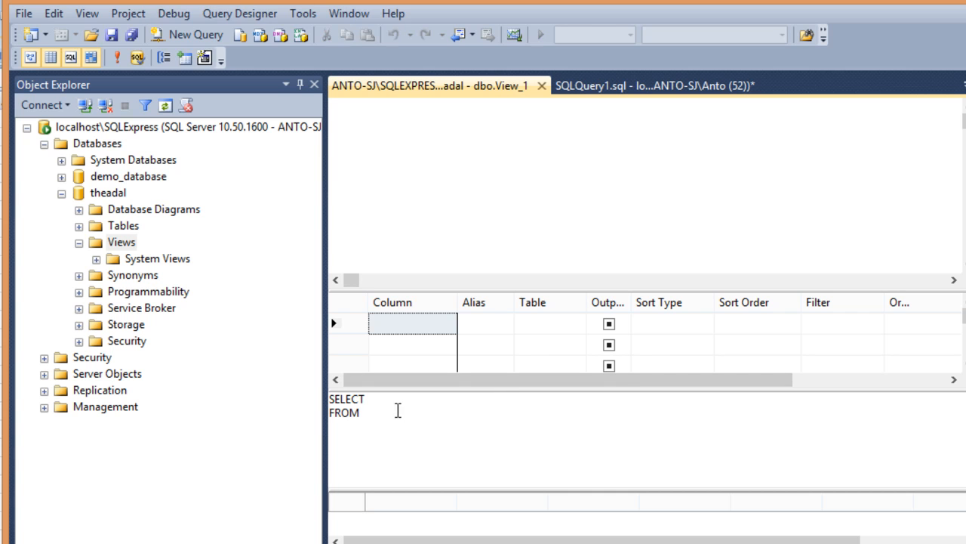
left_click_drag(391, 412, 325, 399)
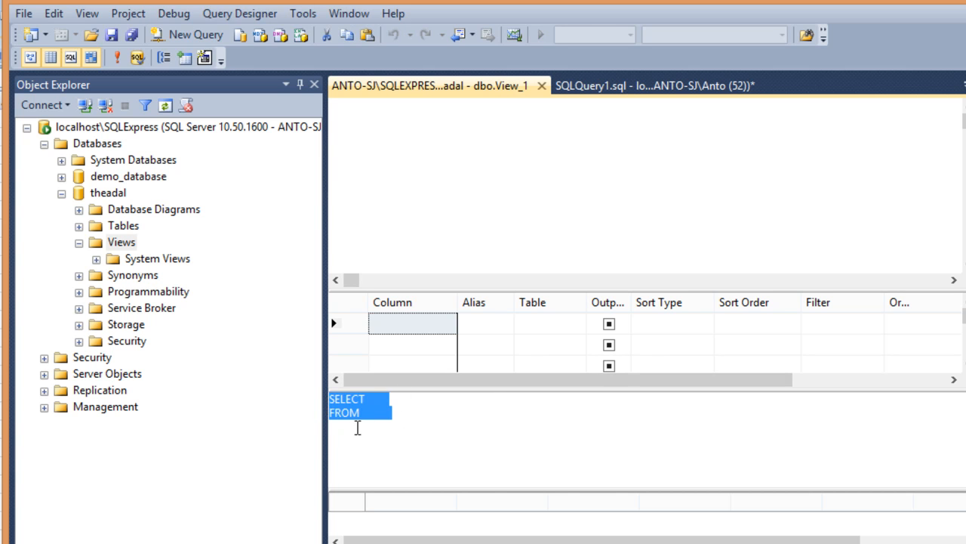
key("Delete")
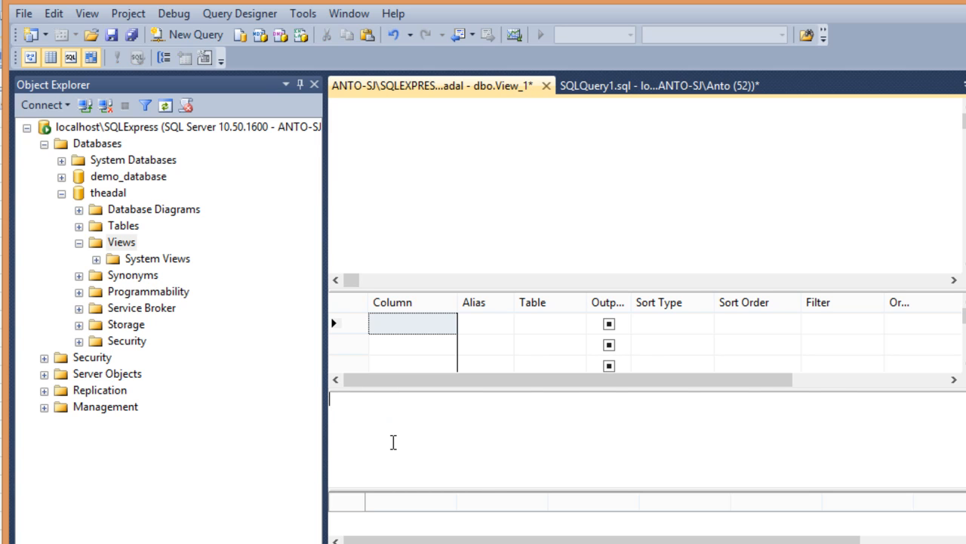
key("ctrl+v")
Execute the view's SQL and space the Student_Information and langKnow tables apart in the diagram.
left_click_drag(460, 484, 421, 506)
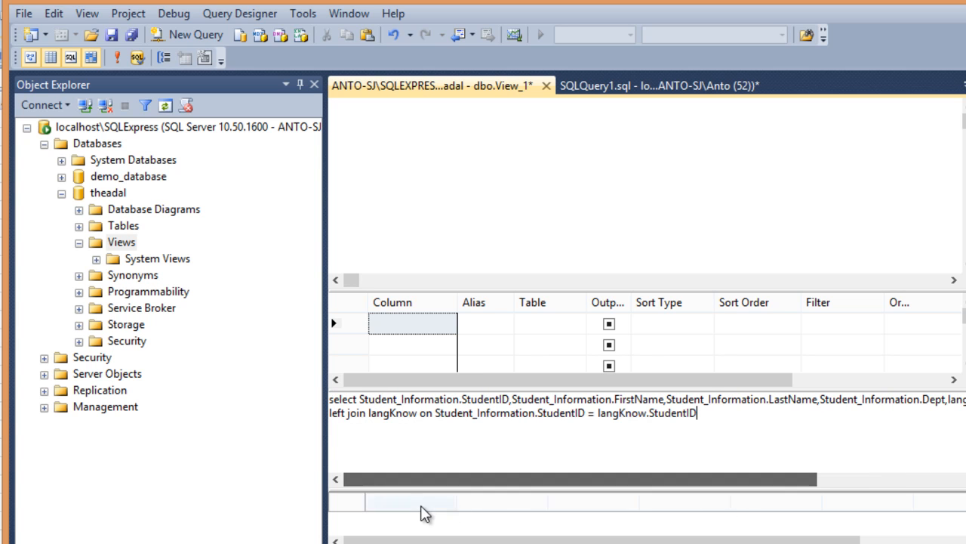
right_click(441, 415)
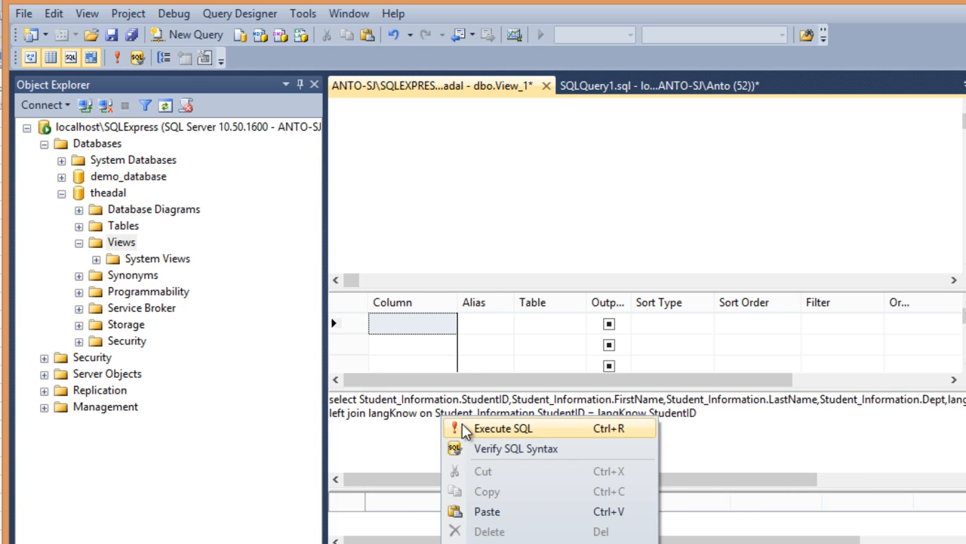
left_click(549, 432)
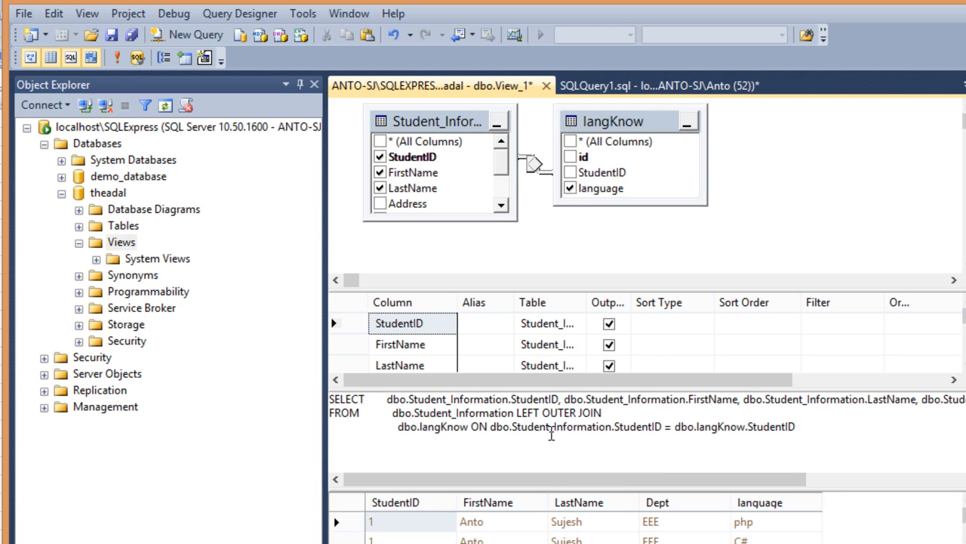
left_click_drag(455, 140, 450, 155)
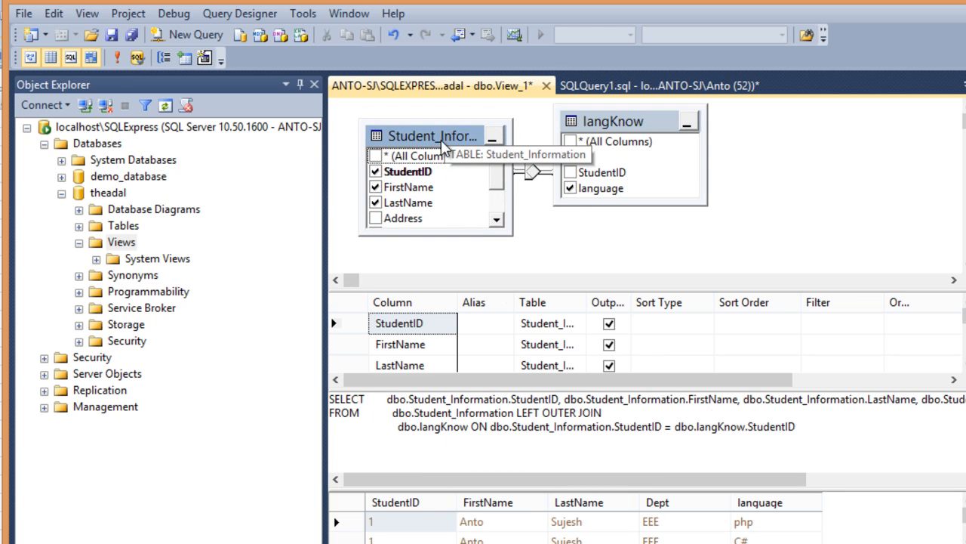
left_click_drag(623, 125, 636, 151)
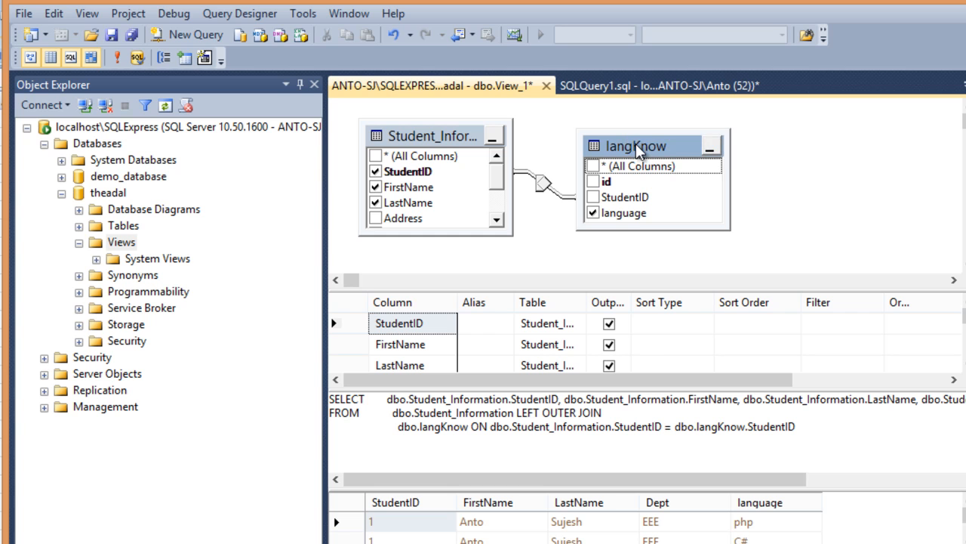
Examine the view's column grid, table diagram, generated LEFT OUTER JOIN statement and result rows.
left_click_drag(615, 287, 614, 260)
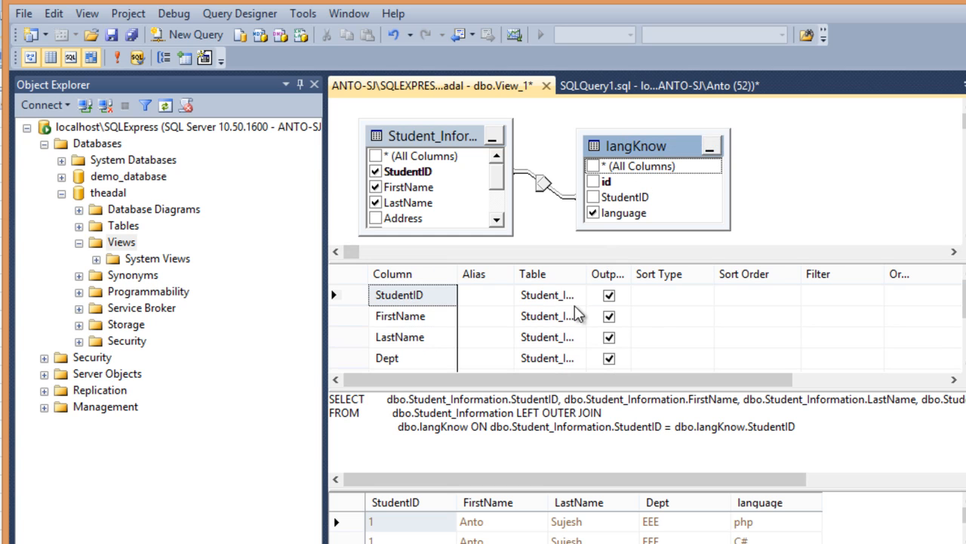
left_click(408, 302)
scroll(408, 302, "down", 2)
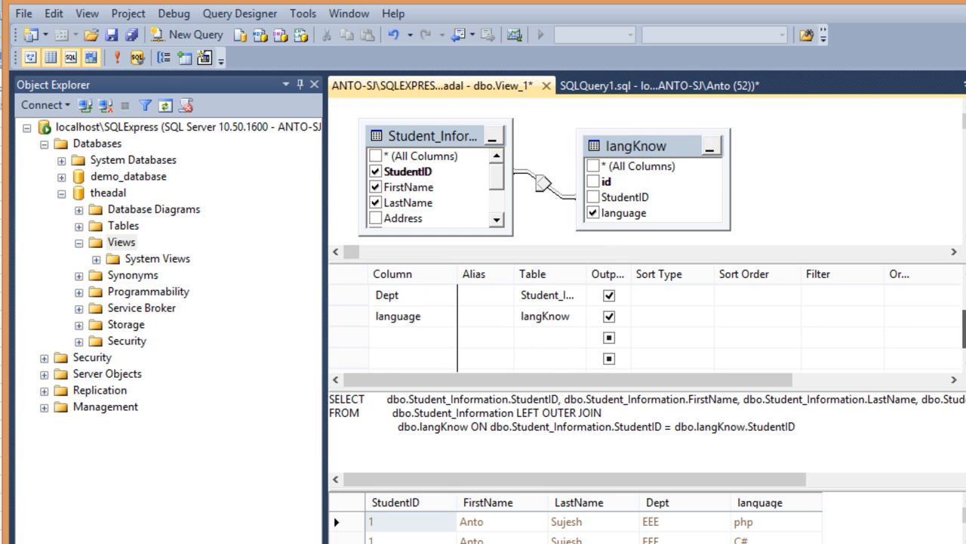
left_click_drag(965, 332, 965, 297)
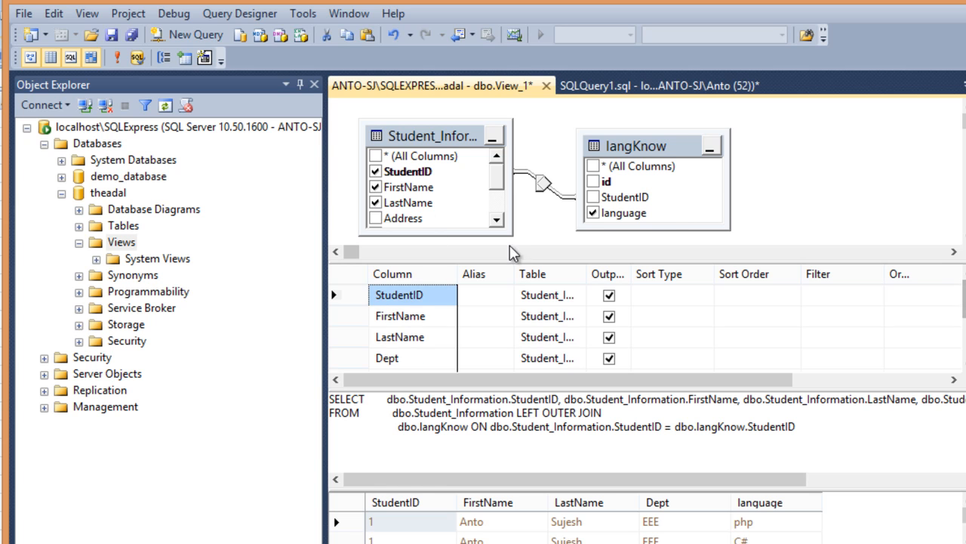
left_click_drag(510, 260, 509, 284)
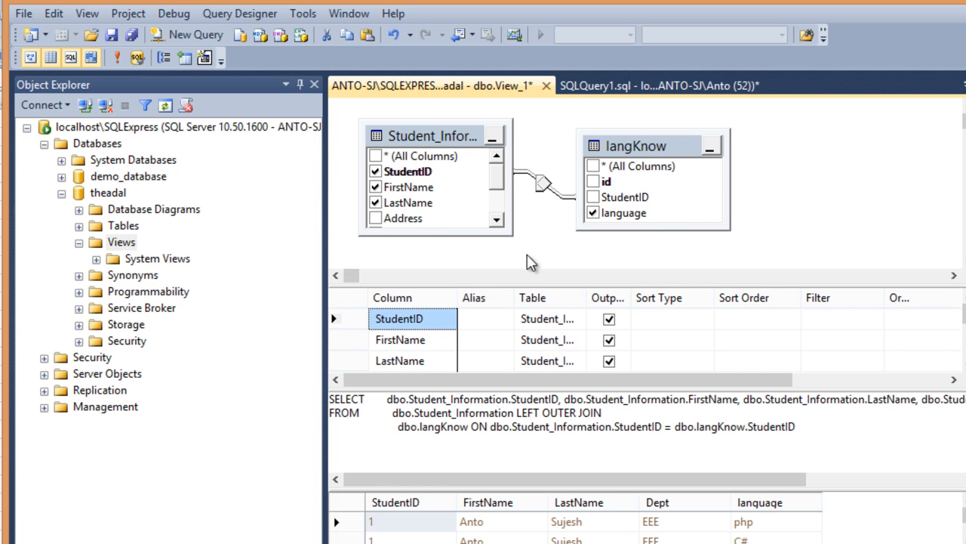
left_click(498, 186)
mouse_move(498, 186)
left_mouse_down()
mouse_move(498, 209)
mouse_move(500, 181)
left_mouse_up()
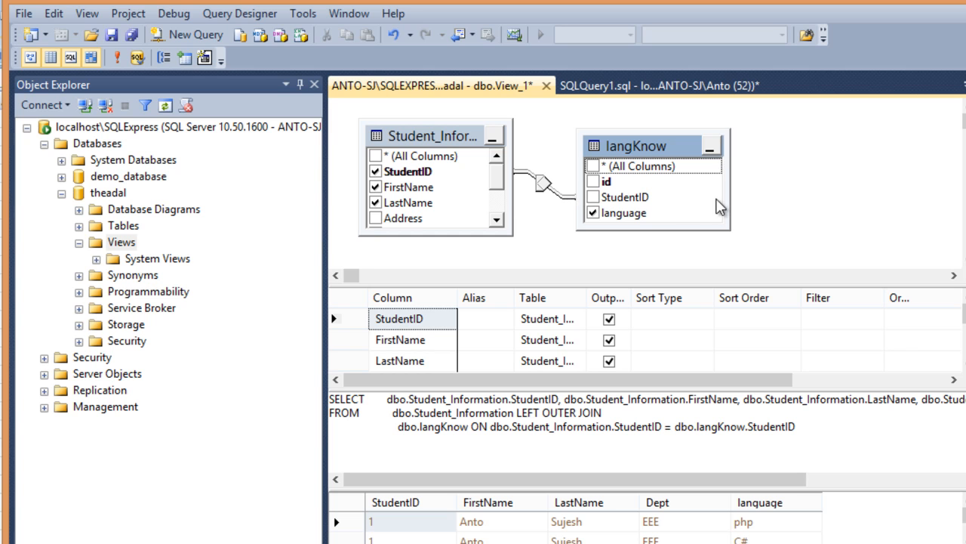
left_click(562, 399)
left_click(556, 426)
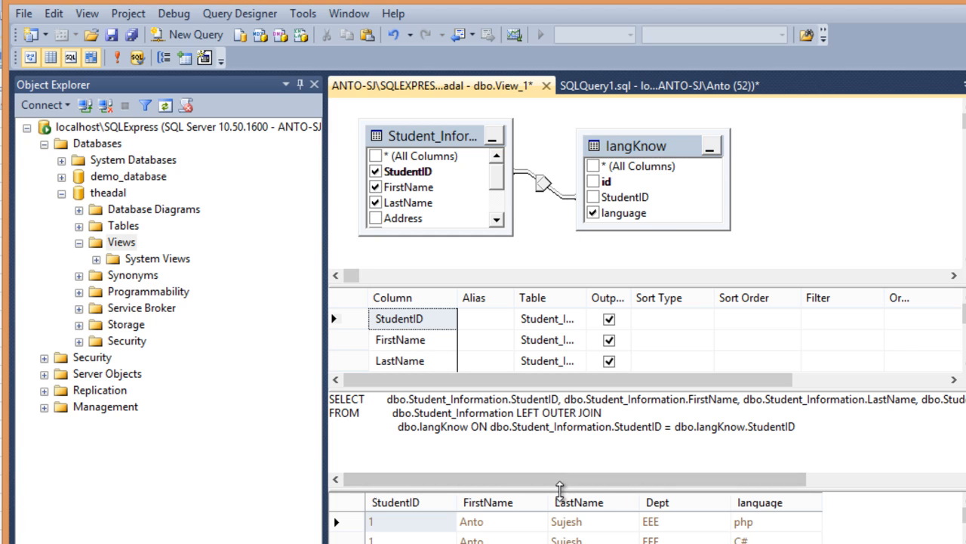
left_click_drag(560, 471, 566, 449)
mouse_move(965, 481)
left_mouse_down()
mouse_move(965, 533)
mouse_move(965, 480)
left_mouse_up()
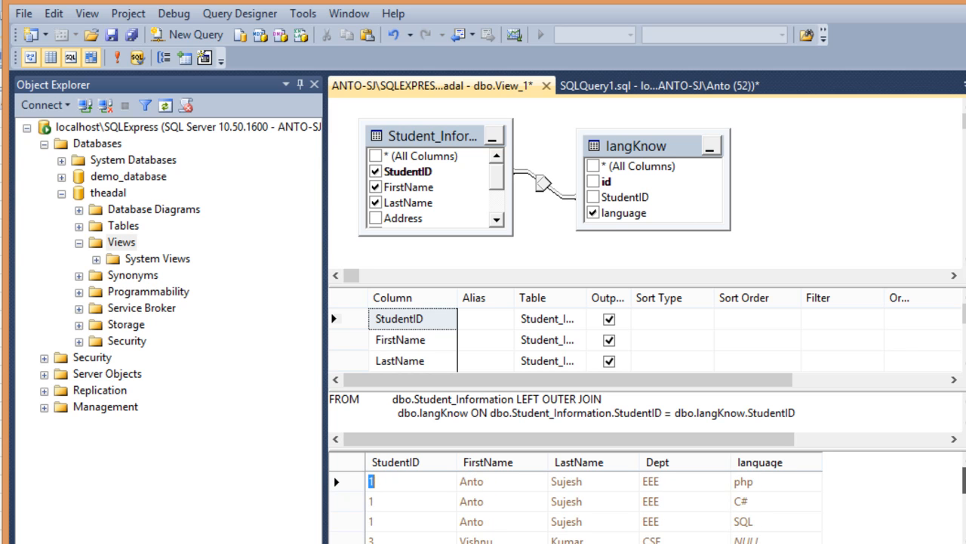
Save the view as leftjoin_studentInformation, copying that name to the clipboard before confirming.
left_click(111, 37)
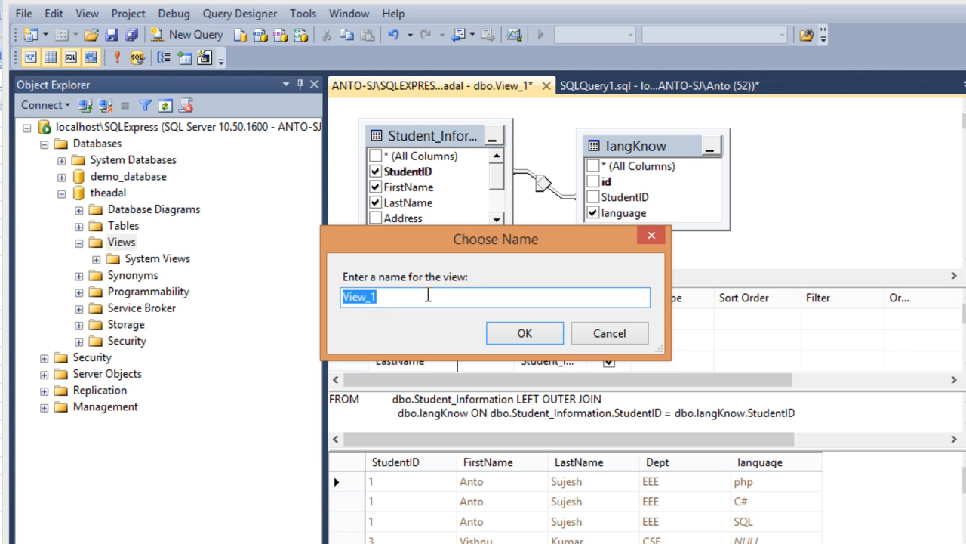
type("leftjoin_studentInformation")
left_click_drag(501, 302, 331, 302)
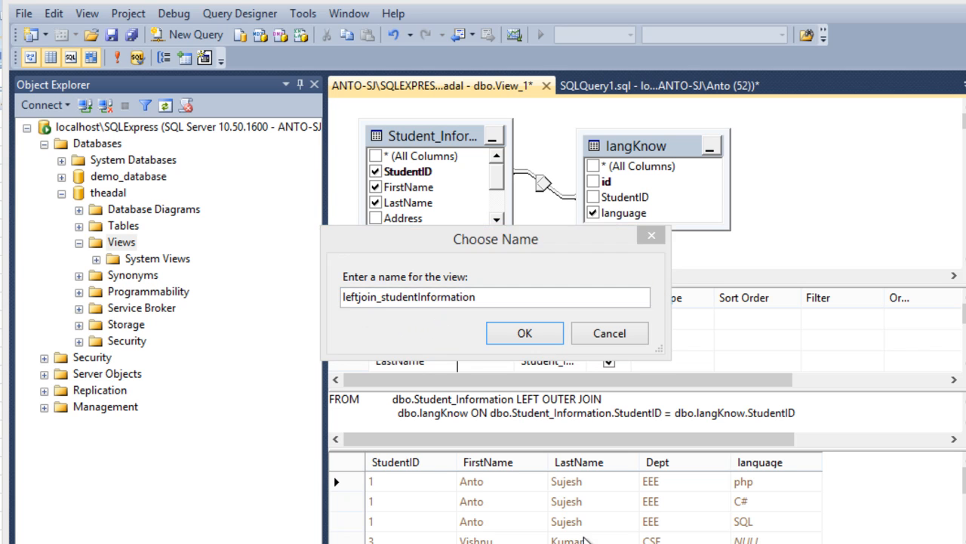
left_click(486, 297)
left_click_drag(486, 297, 314, 302)
key("ctrl+c")
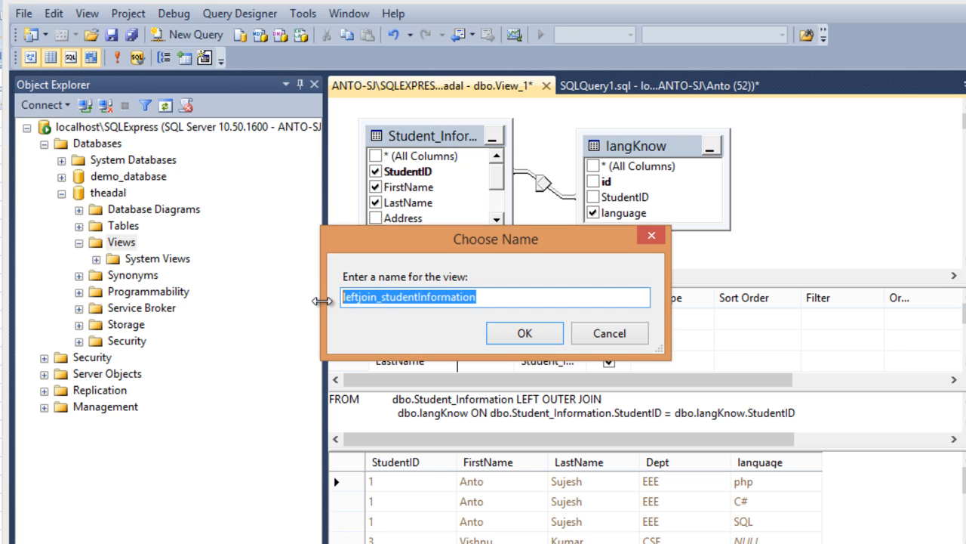
left_click(525, 342)
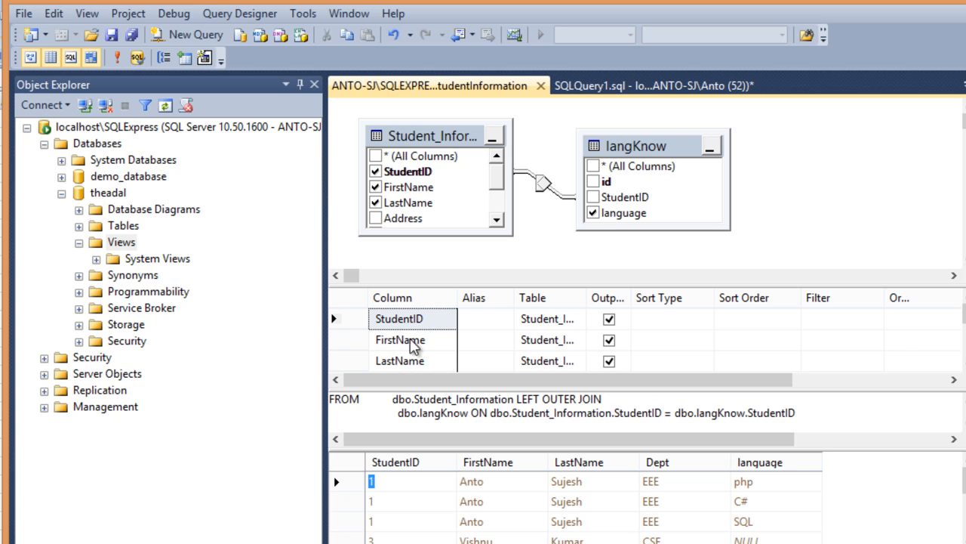
Refresh the theadal database's Views folder and expand the leftjoin_studentInformation view to list its columns.
right_click(133, 244)
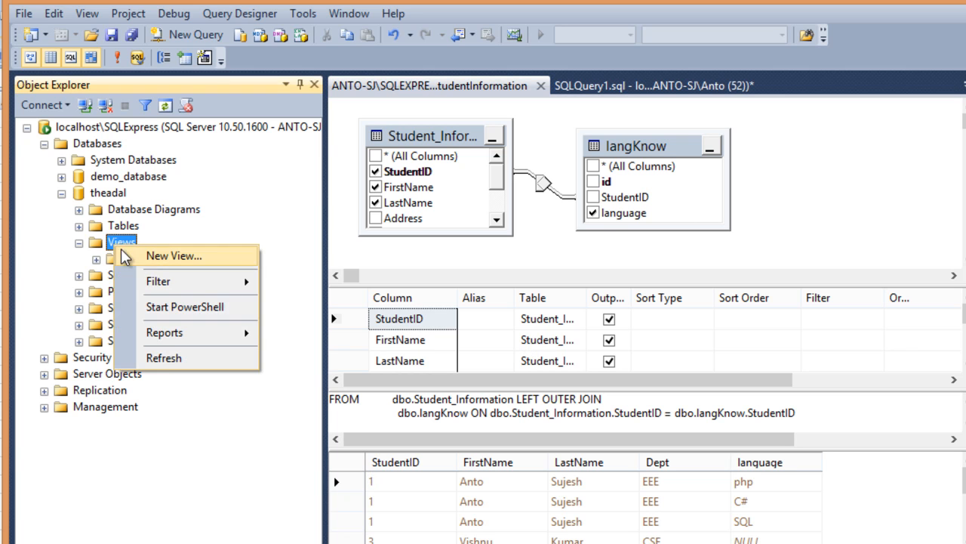
left_click(166, 359)
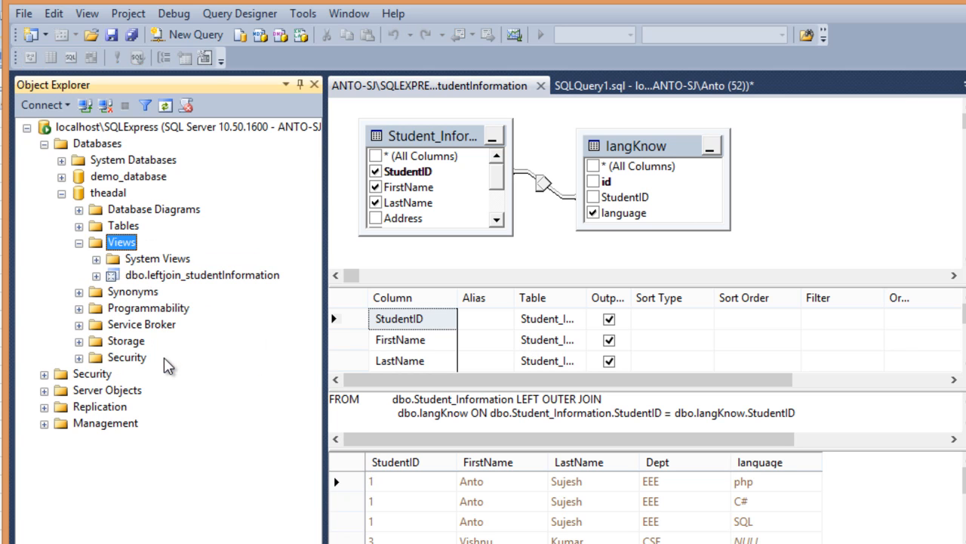
left_click(167, 278)
left_click(96, 276)
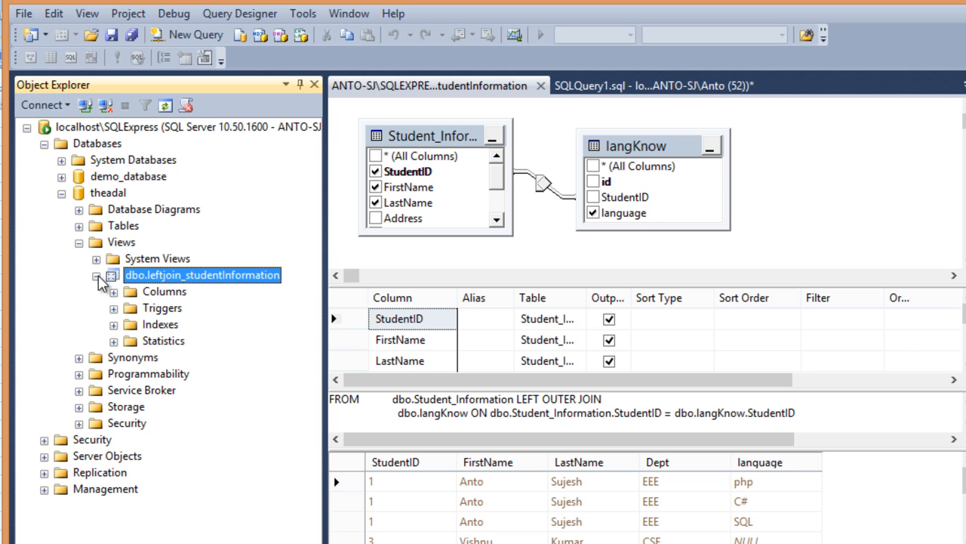
left_click(114, 292)
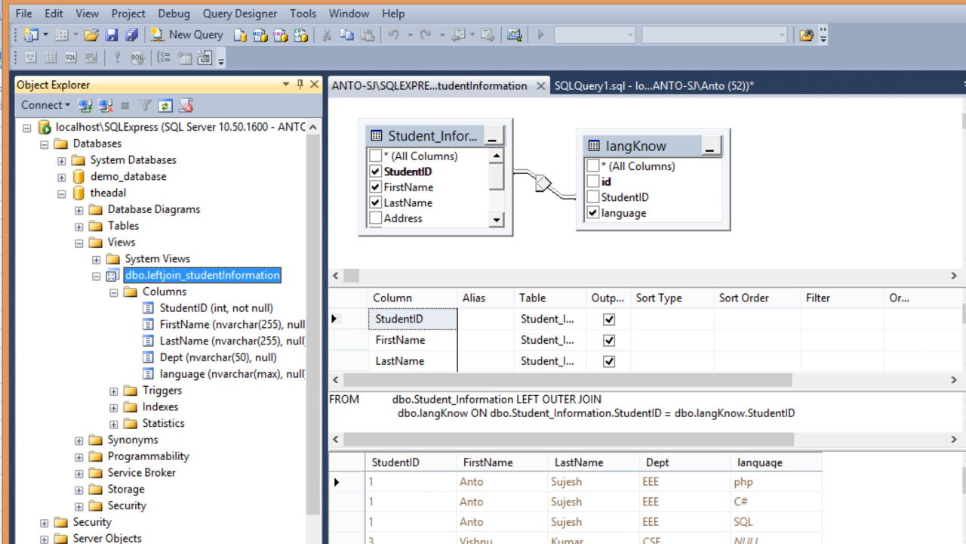
scroll(160, 332, "right", 2)
scroll(232, 526, "left", 2)
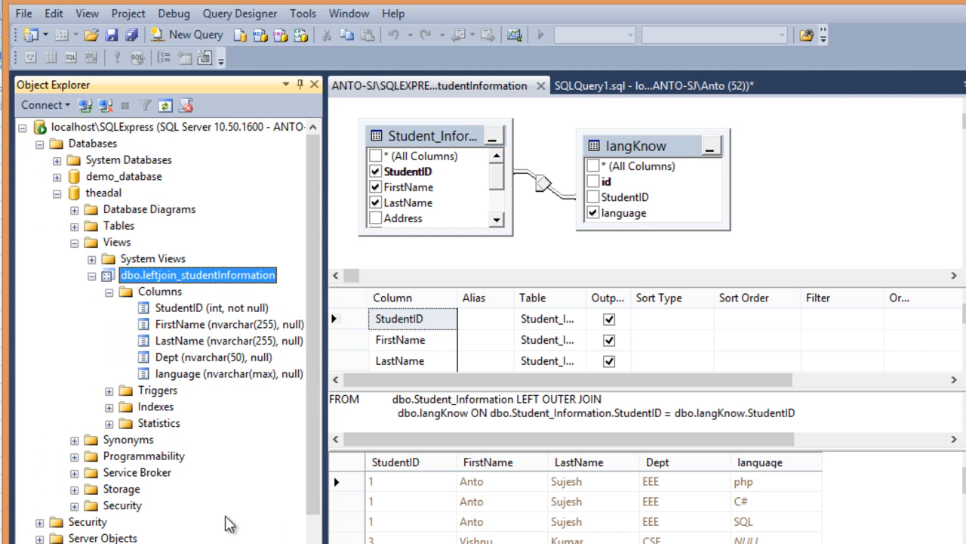
Replace the entire left join query in SQLQuery1.sql with "select * from leftjoin_studentInformation", reusing the copied view name.
left_click(693, 87)
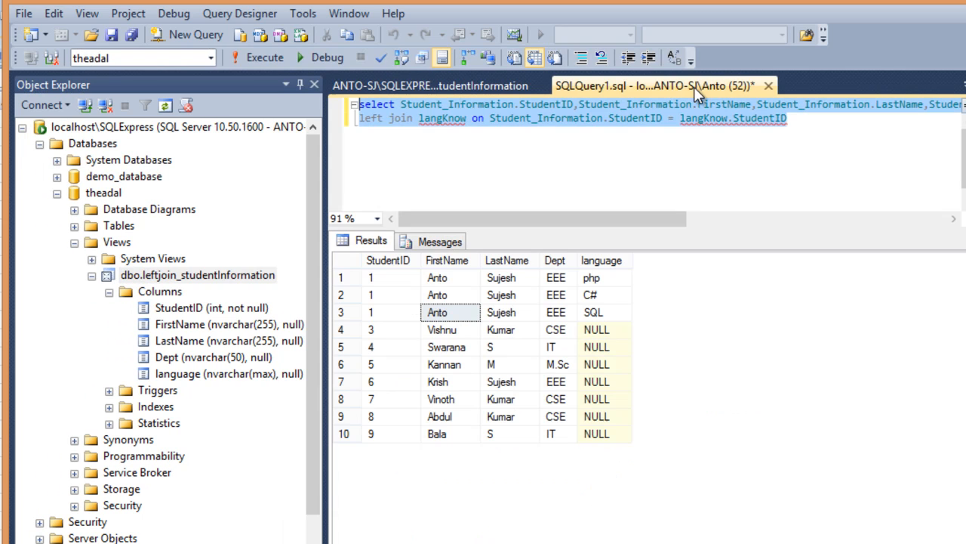
left_click(795, 120)
left_click_drag(795, 120, 294, 108)
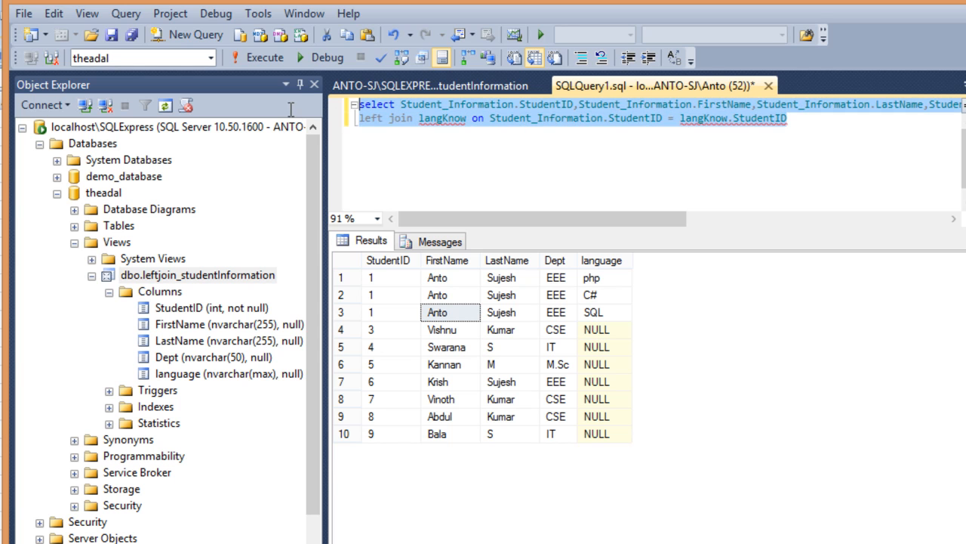
left_click(405, 84)
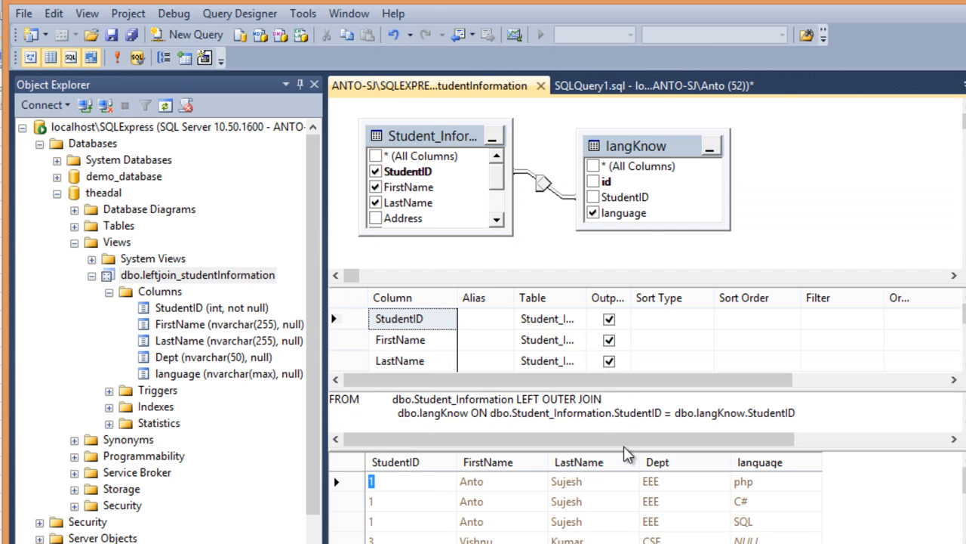
left_click(629, 87)
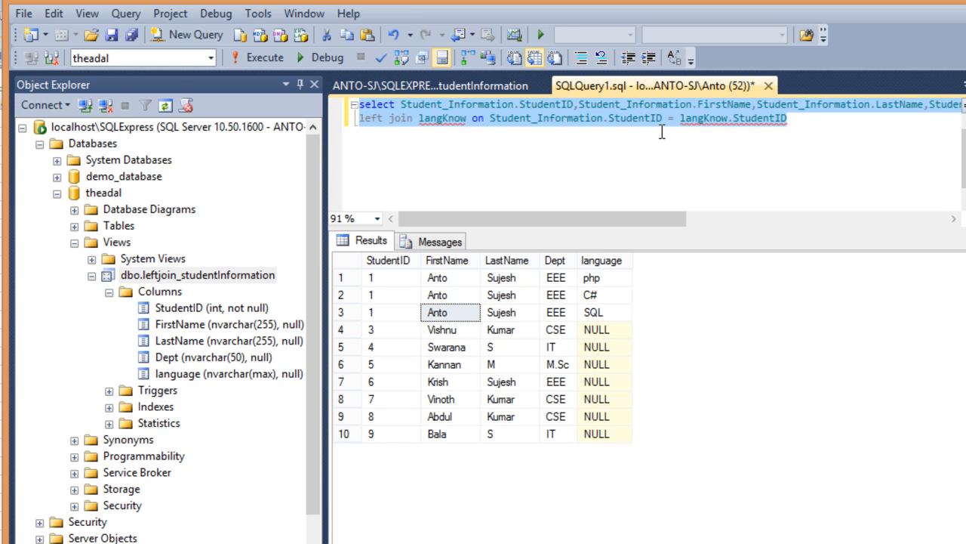
type("select * from")
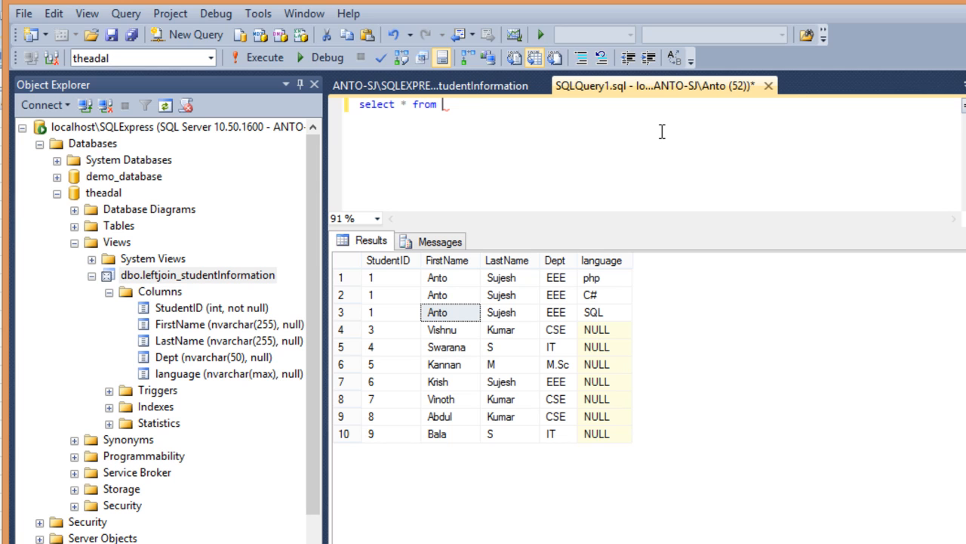
key("ctrl+v")
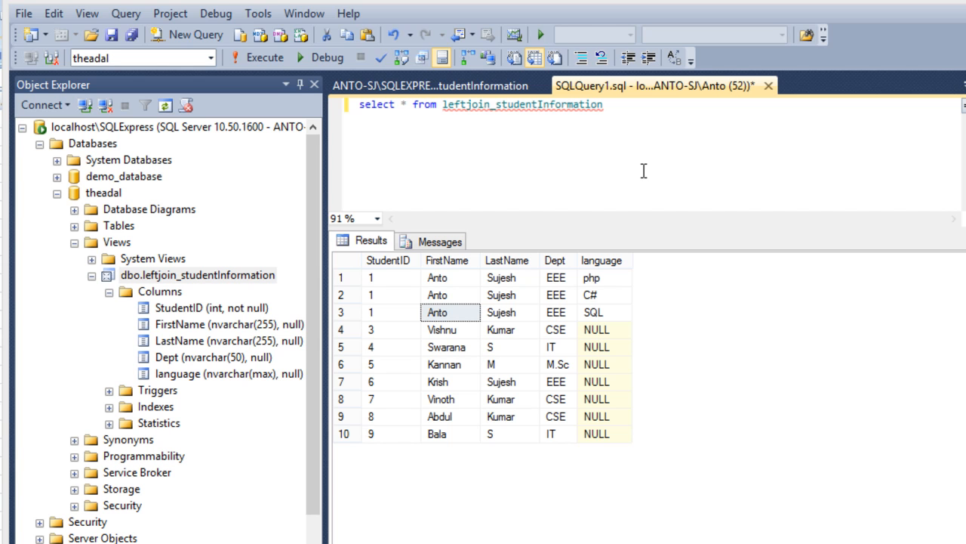
Execute the query on the leftjoin_studentInformation view and select the whole result grid.
left_click(491, 104)
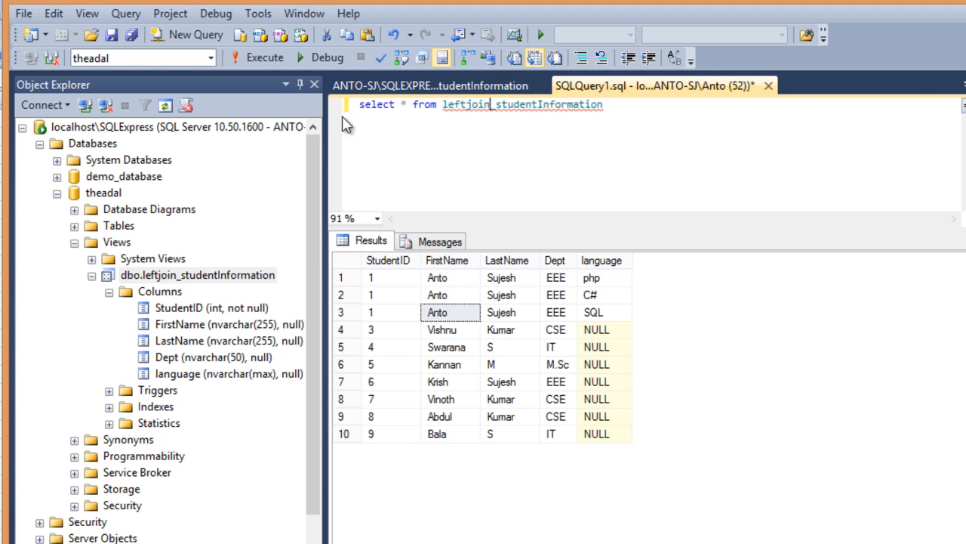
left_click(264, 61)
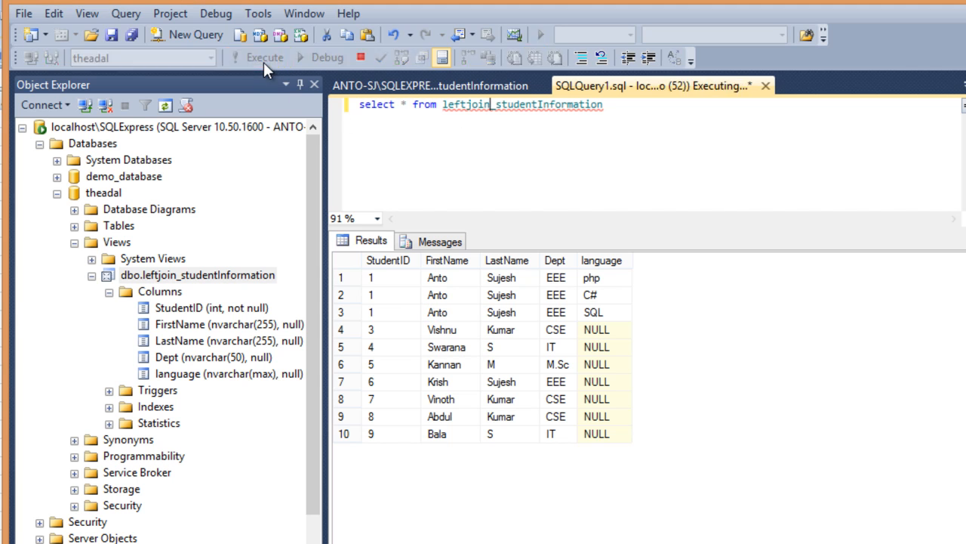
left_click(350, 261)
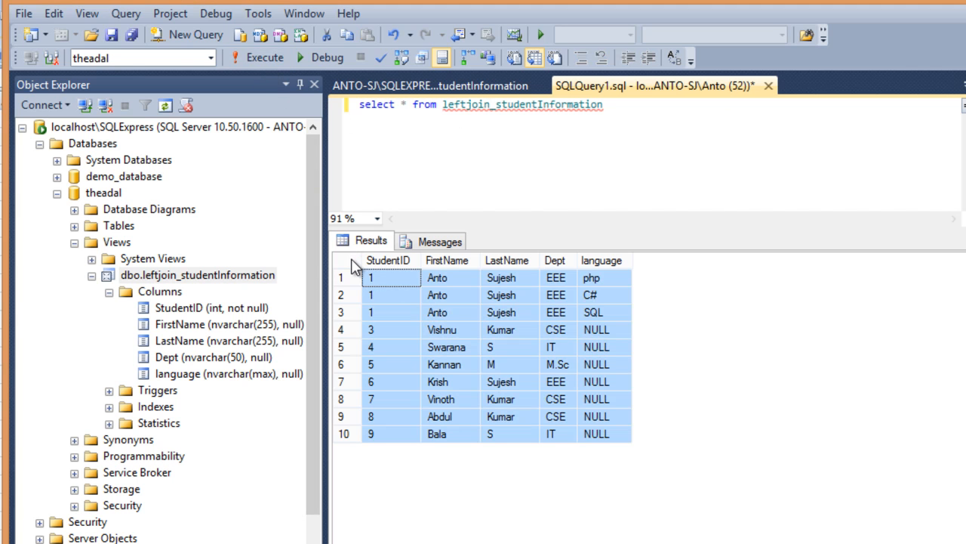